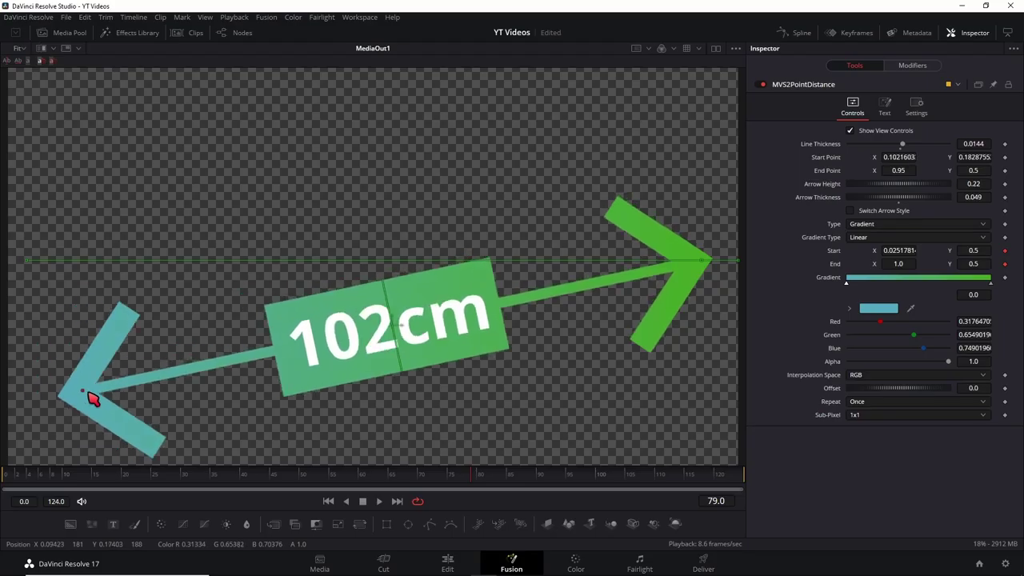
Step: Move the gradient arrow's start point so its formula-driven label reads 89%
mouse_move(91, 402)
left_mouse_down()
mouse_move(165, 379)
mouse_move(230, 376)
left_mouse_up()
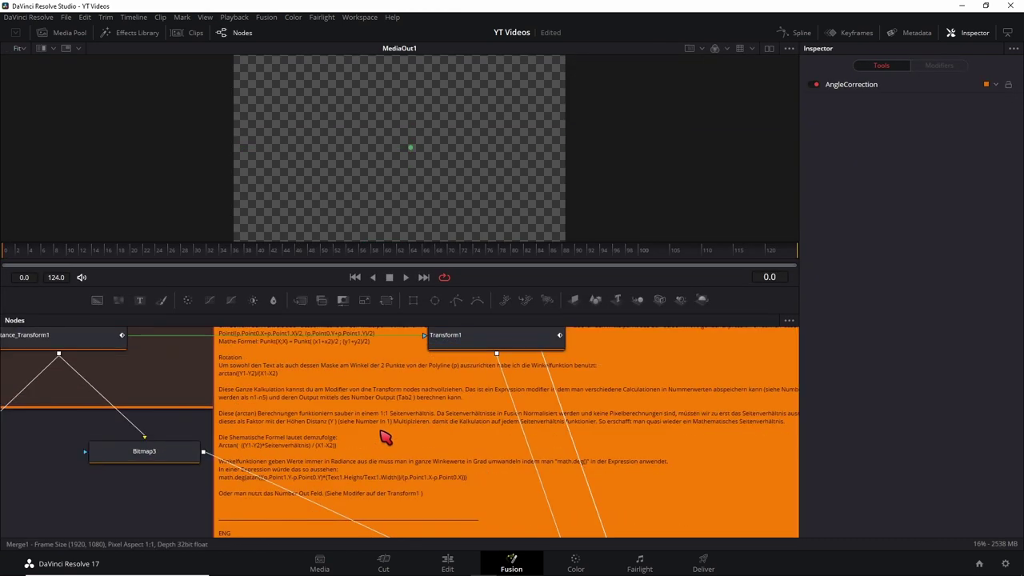
scroll(385, 437, "down", 5)
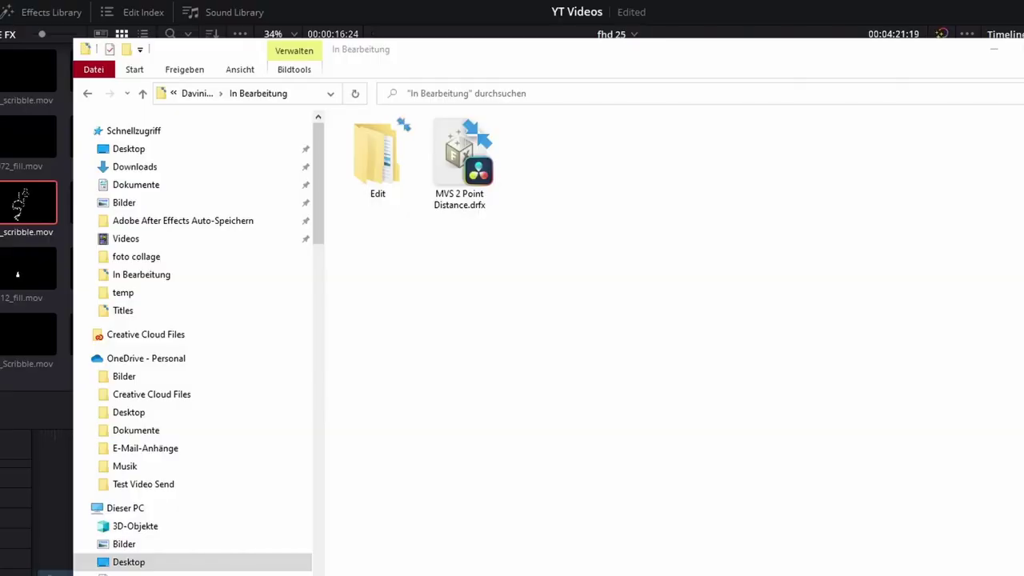
Step: Install MVS 2 Point Distance.drfx from the In Bearbeitung folder into DaVinci Resolve
left_click(469, 192)
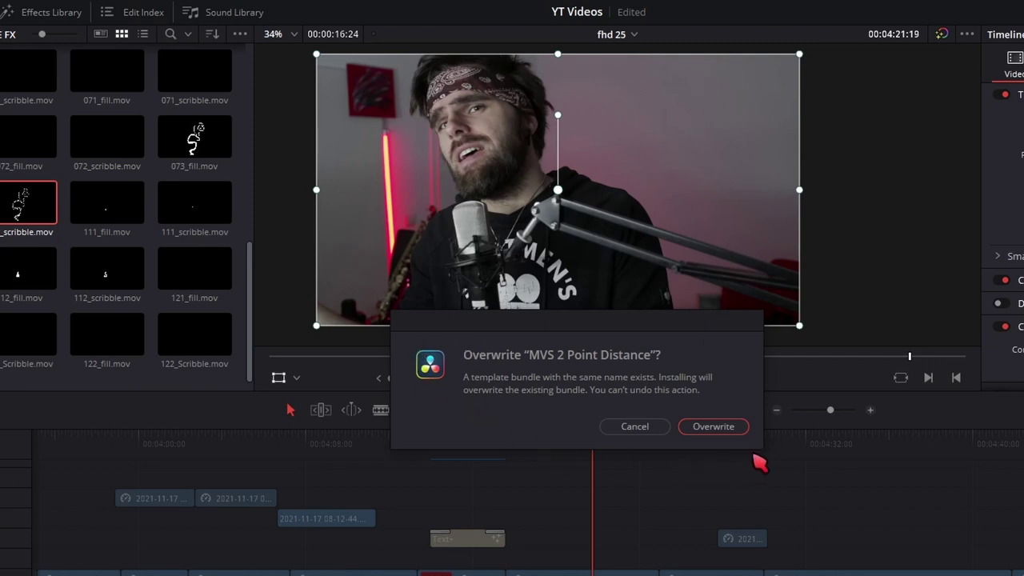
Step: Confirm overwriting the existing MVS 2 Point Distance template bundle
left_click(724, 428)
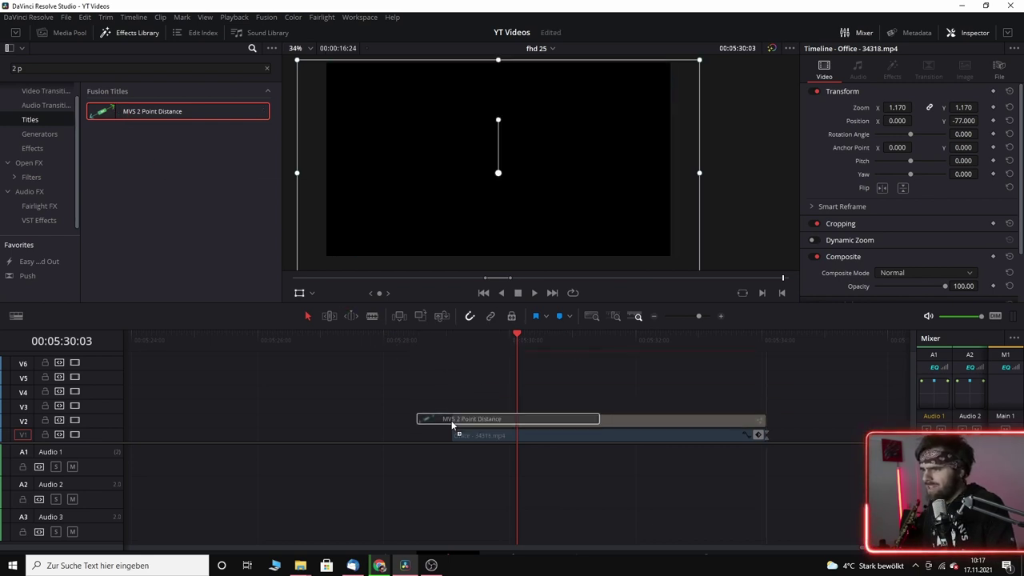
Step: Place MVS 2 Point Distance on V2 above the building clip and tilt its arrow using Fusion Overlay handles
left_click_drag(124, 113, 451, 420)
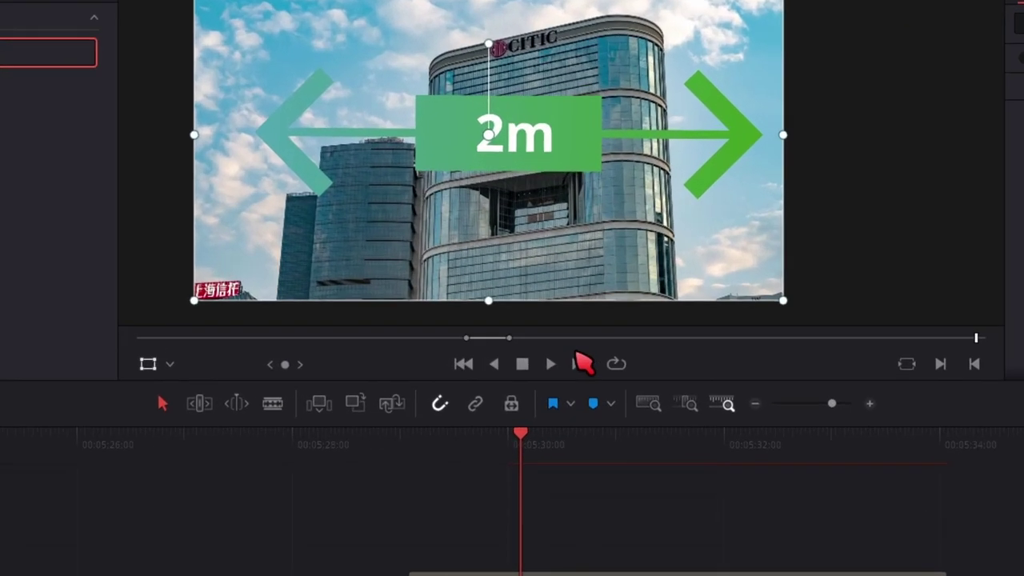
left_click(161, 369)
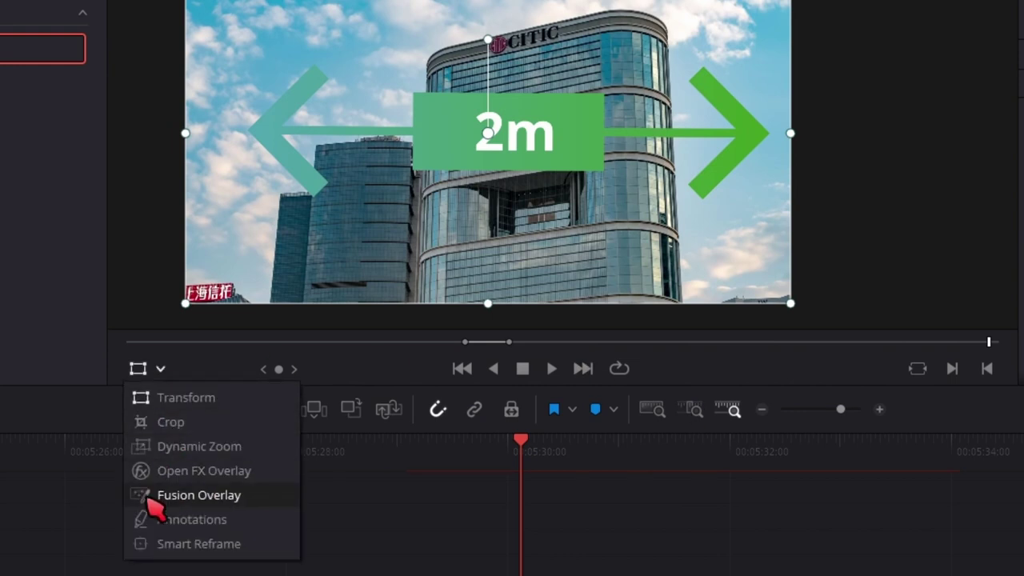
left_click(209, 503)
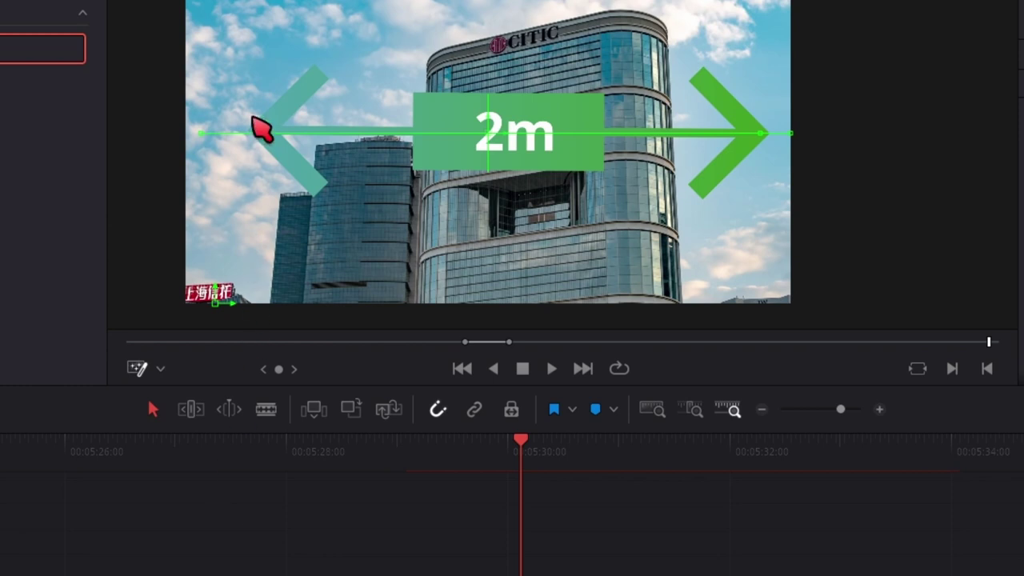
left_click_drag(257, 134, 272, 192)
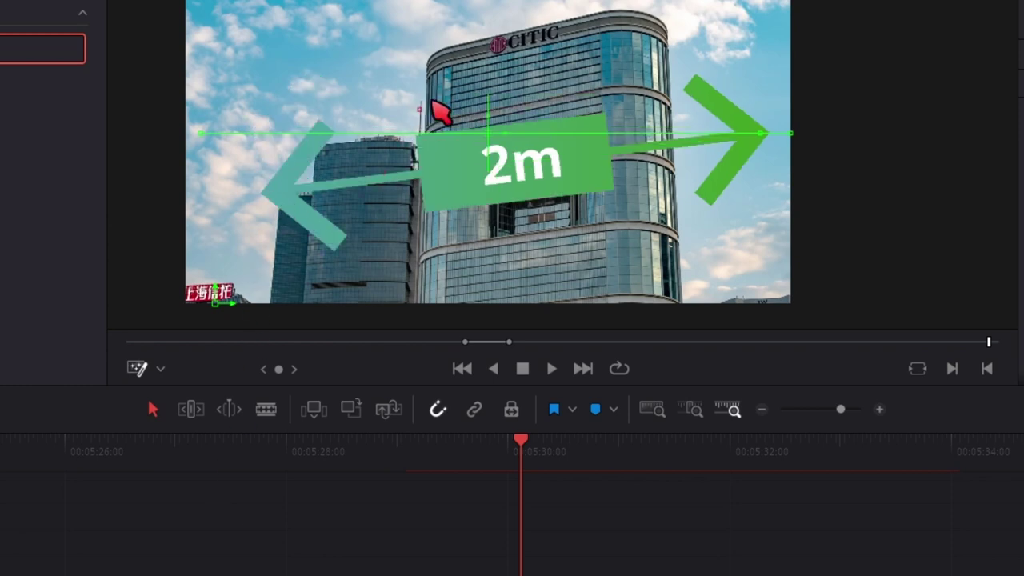
left_click_drag(439, 112, 441, 69)
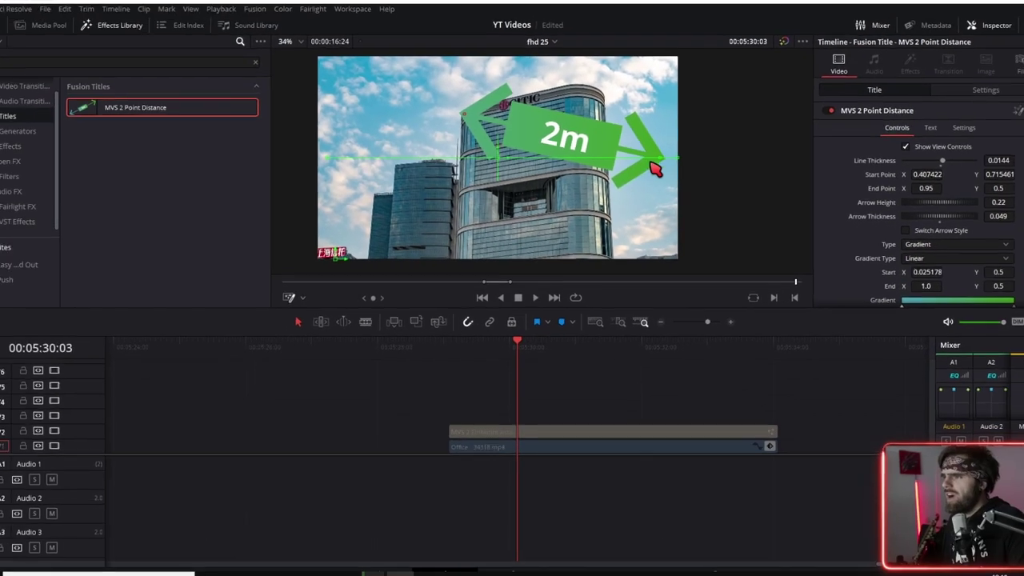
Step: Fit the 2m arrow across the building top, set Arrow Height 0.191, and switch to bar ends
left_click_drag(635, 146, 590, 122)
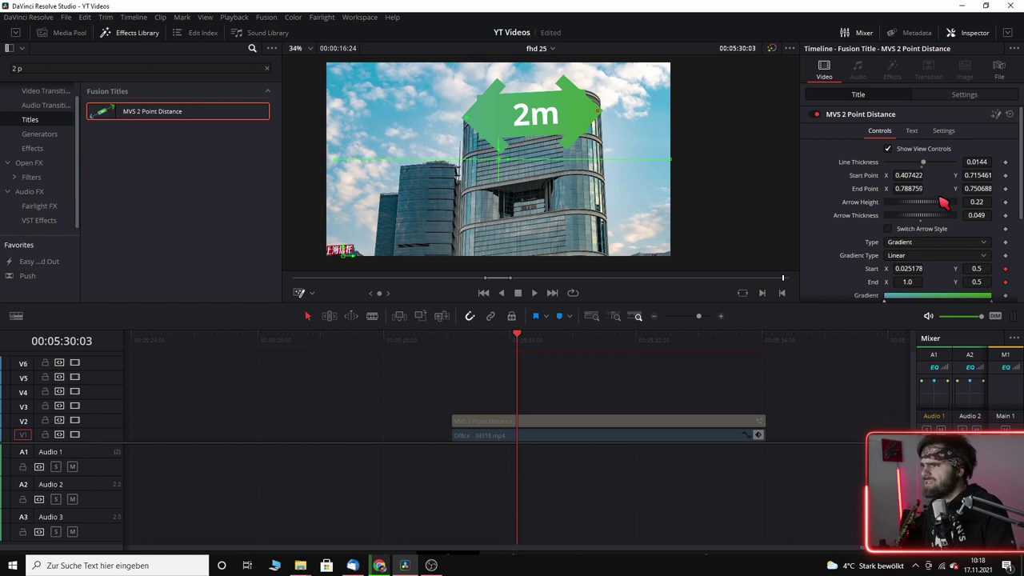
left_click_drag(933, 205, 944, 205)
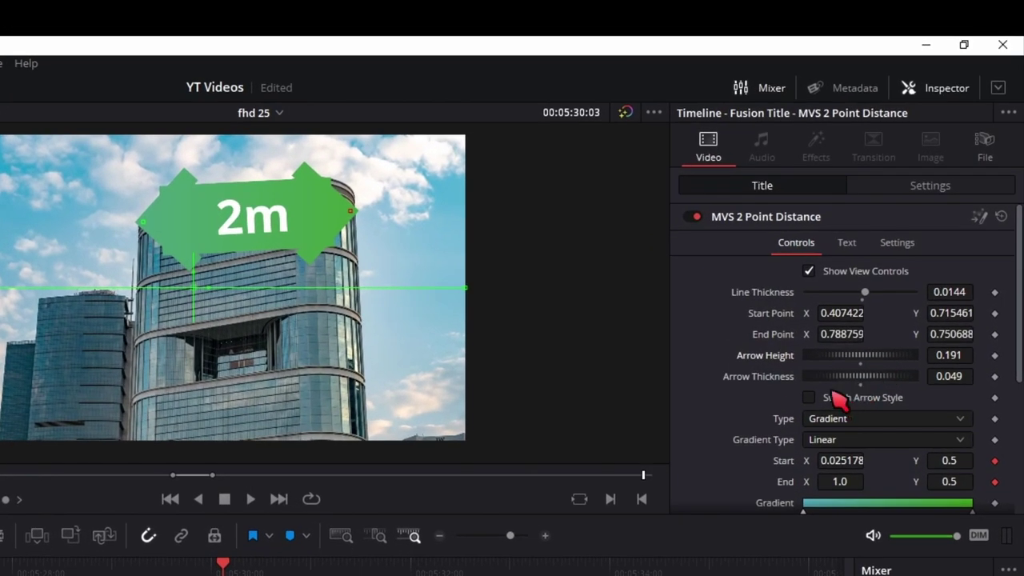
left_click(810, 397)
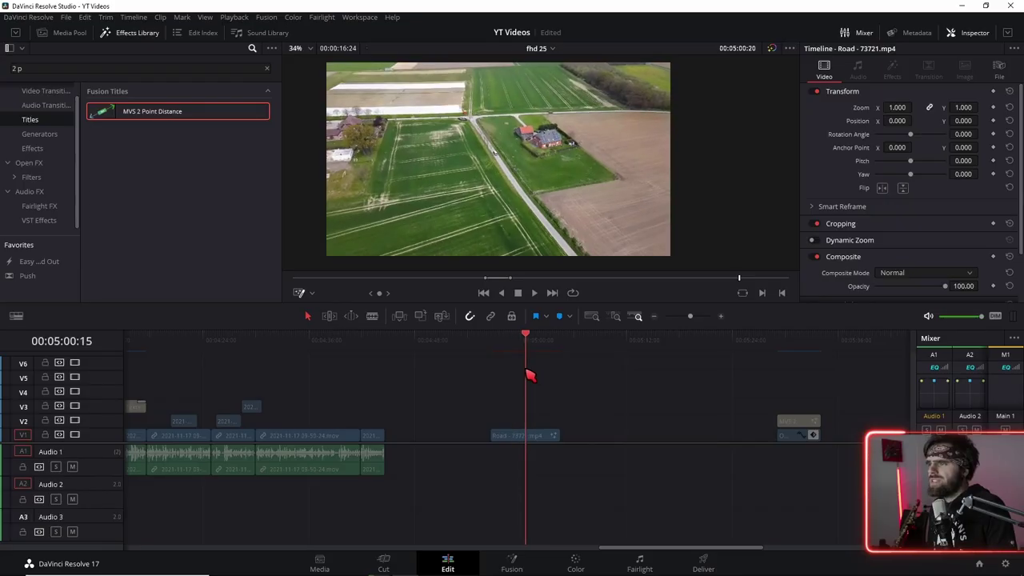
Step: On the Fusion page, find MVS 2 Point Distance under Templates > Edit with '2 p' and add it
left_click(511, 563)
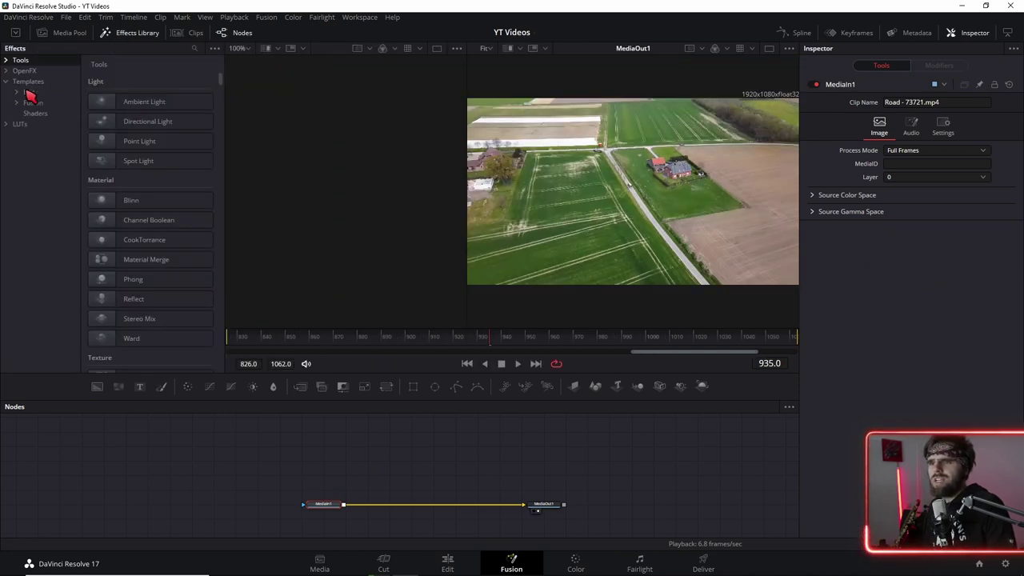
left_click(28, 92)
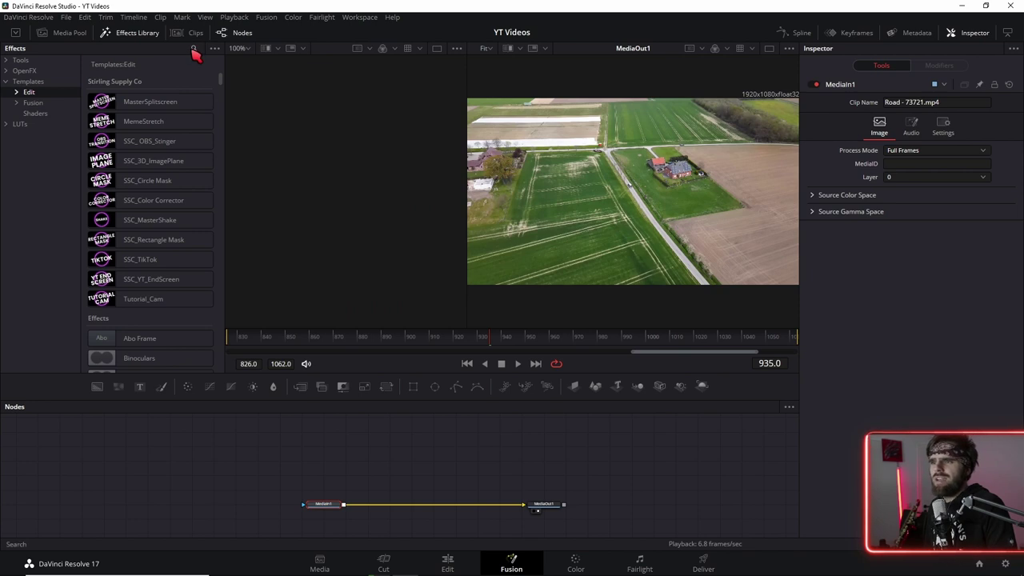
left_click(194, 48)
type("2 p")
left_click_drag(150, 97, 399, 449)
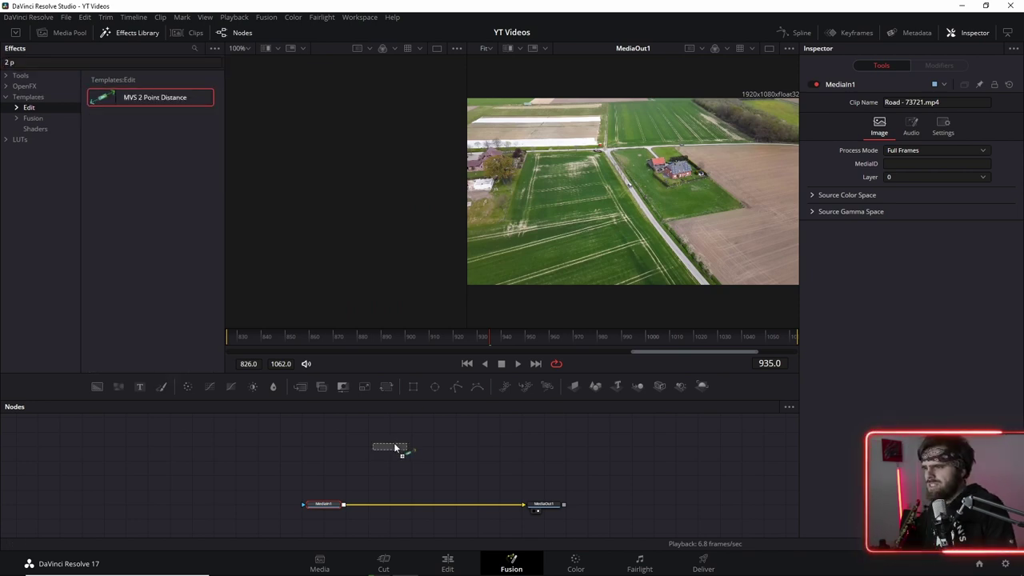
Step: Outline the farmhouse field with a closed tracking polygon and set frame 935 as reference time
scroll(627, 292, "down", 2)
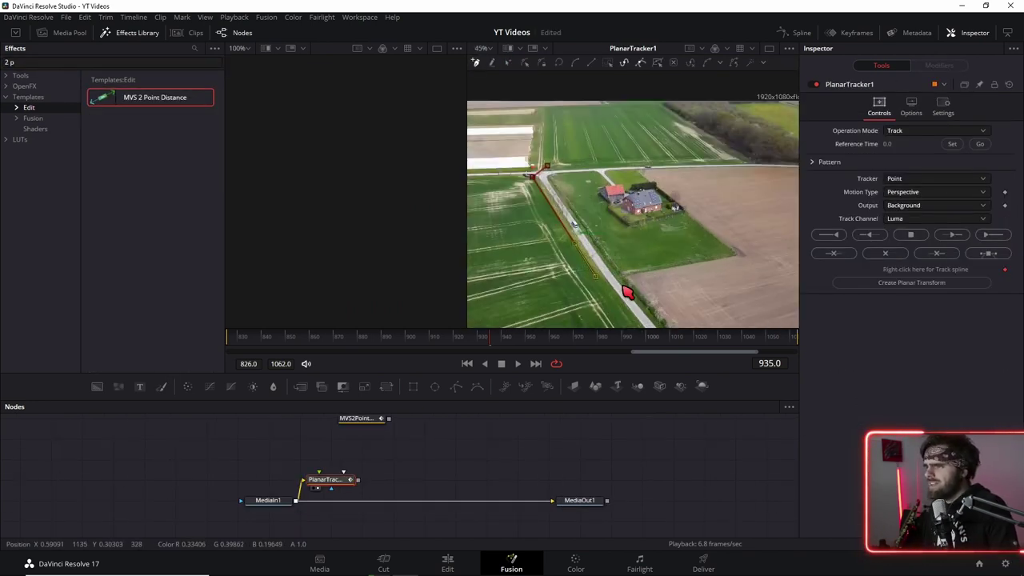
left_click(752, 258)
left_click(734, 213)
left_click(681, 181)
left_click(653, 167)
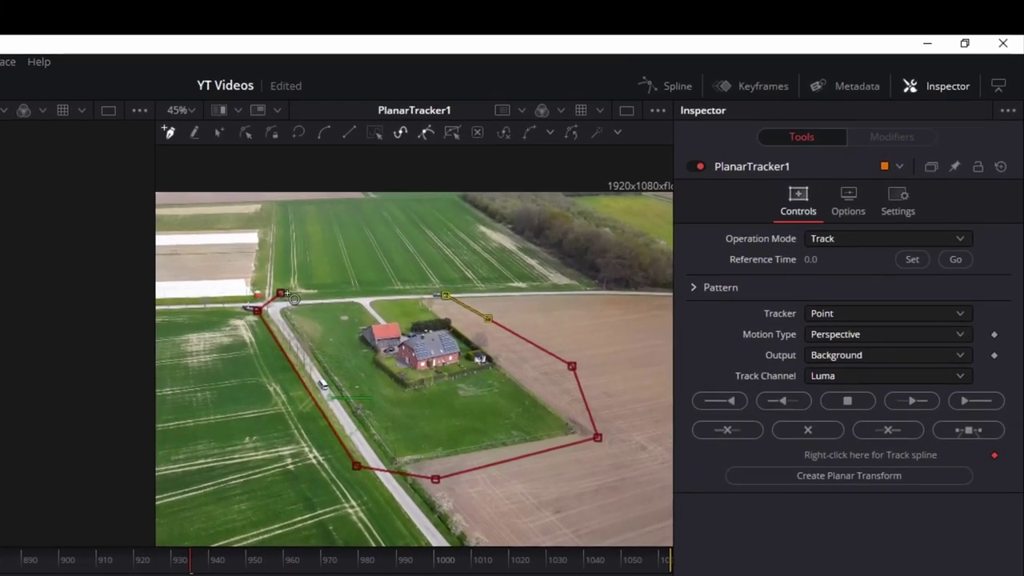
left_click(291, 298)
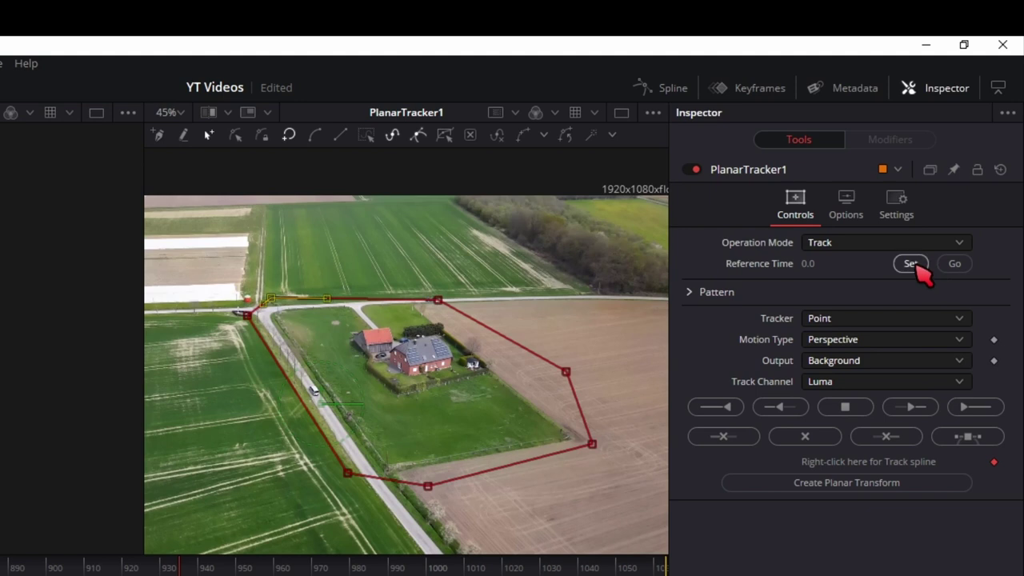
left_click(965, 408)
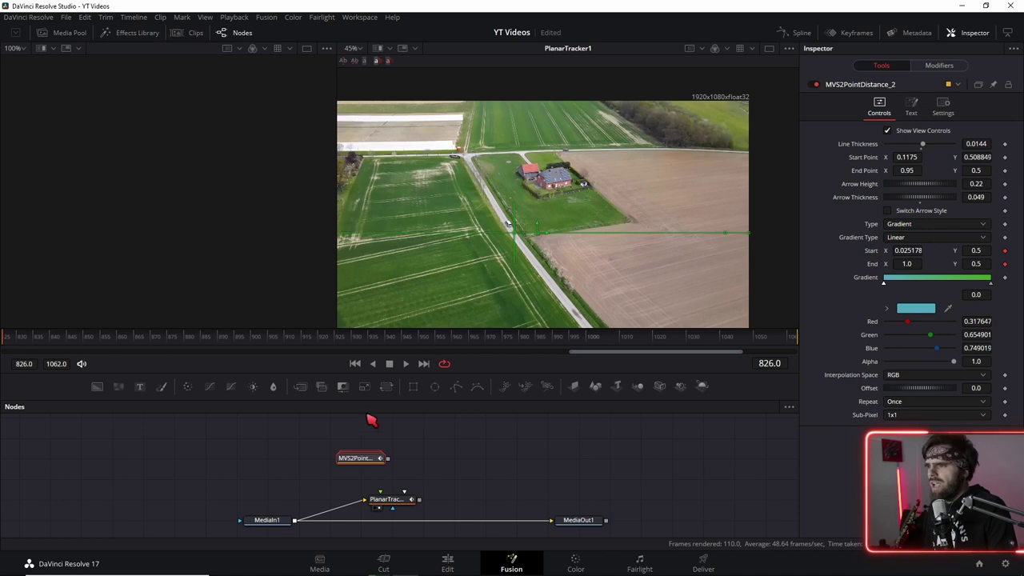
Step: At frame 904, switch PlanarTracker1 to Corner Pin and drag the arrow's corners onto the field
key("1")
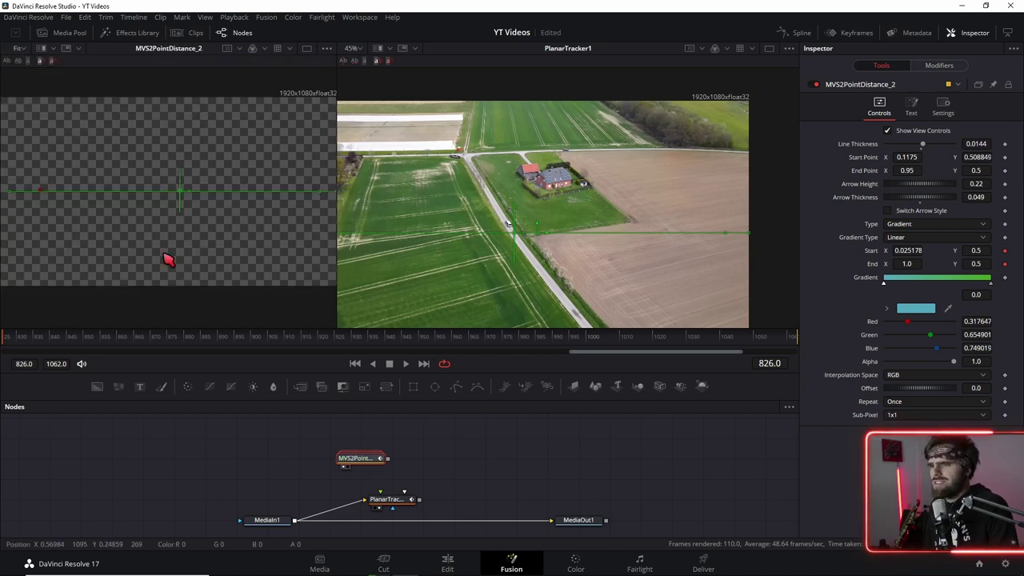
left_click_drag(264, 353, 286, 358)
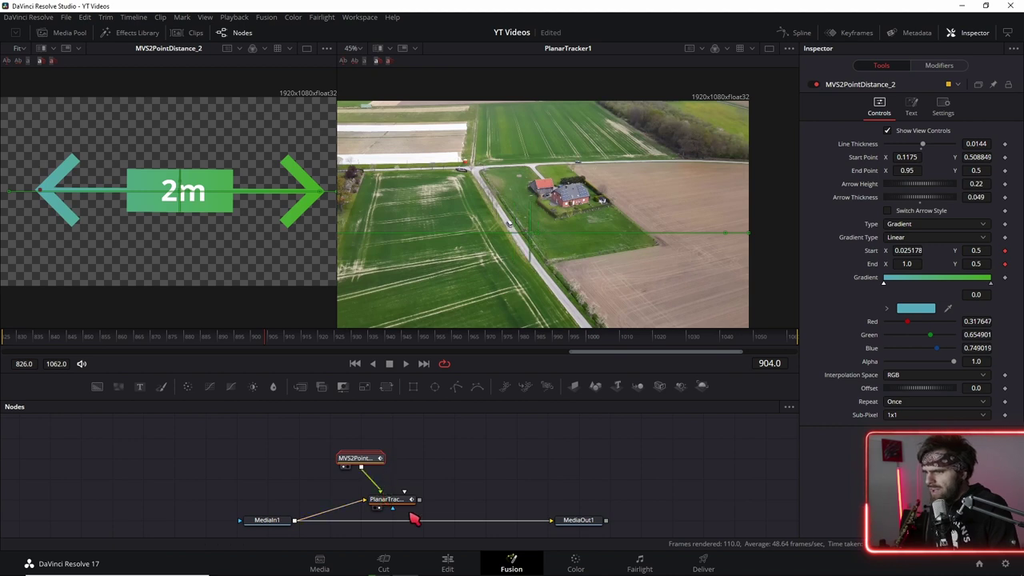
scroll(413, 519, "up", 4)
scroll(410, 512, "down", 2)
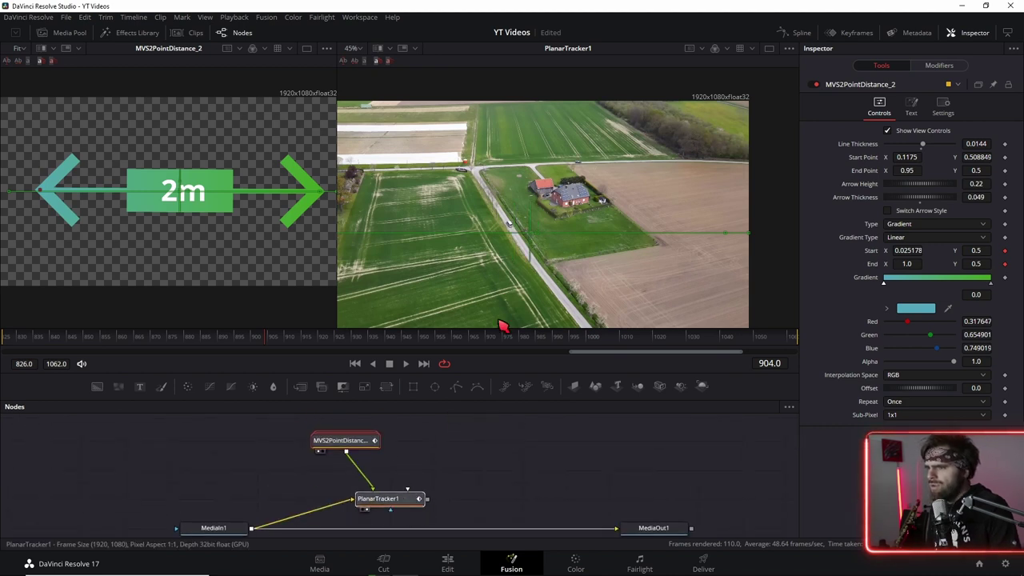
left_click(503, 326)
left_click(913, 132)
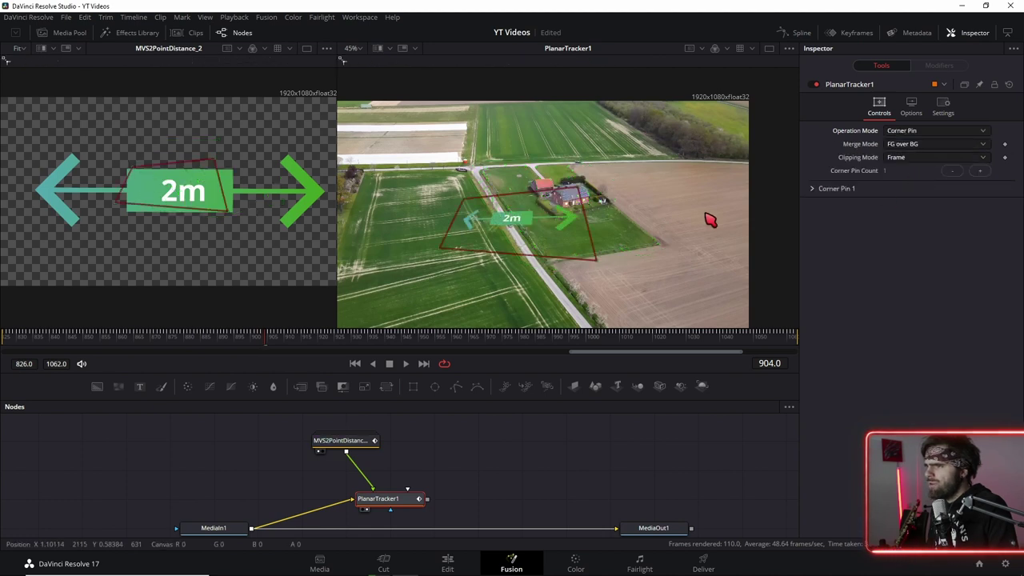
left_click_drag(599, 262, 563, 273)
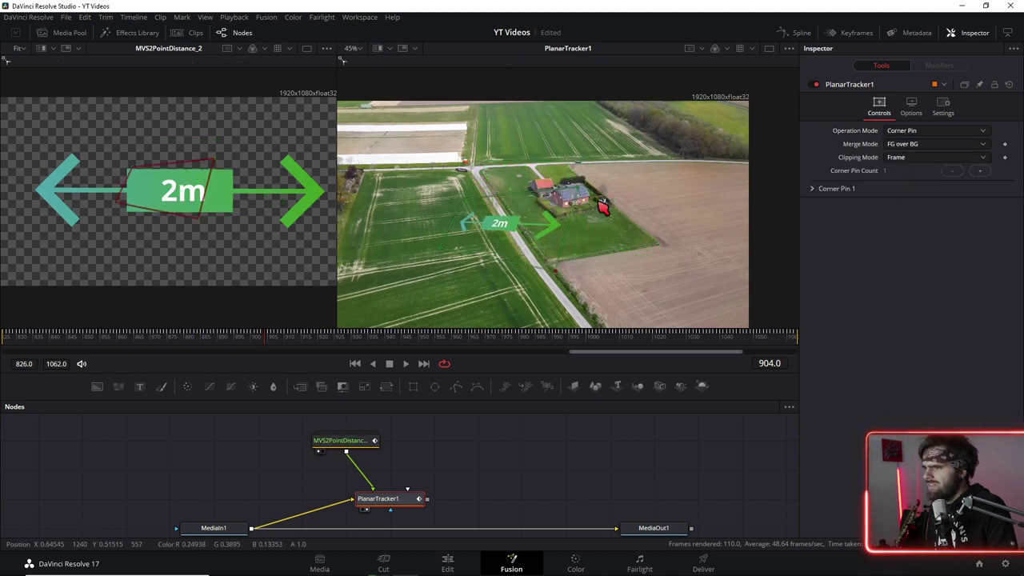
left_click_drag(584, 192, 662, 253)
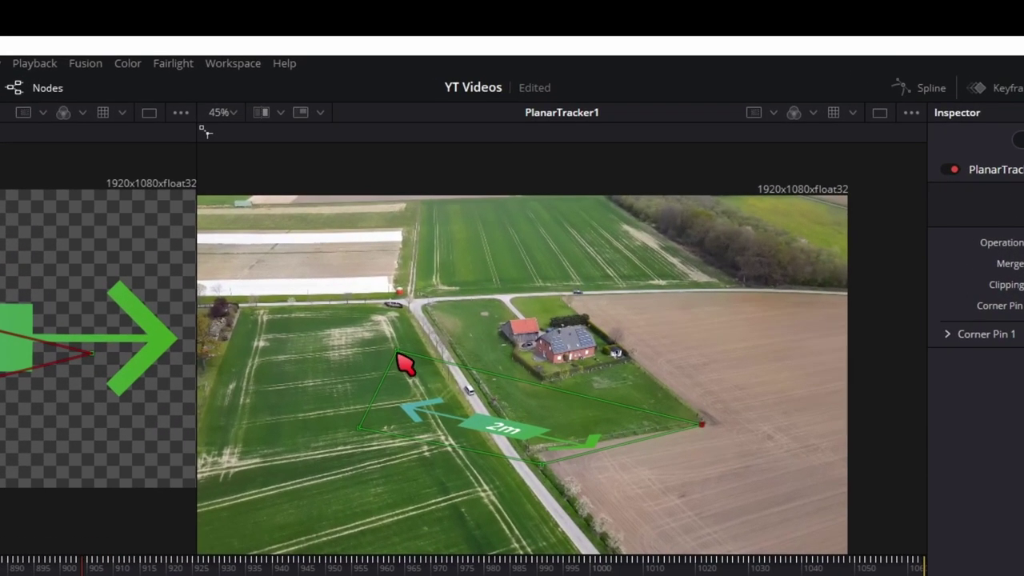
Step: Drag the corner-pin handles so the arrow spans from the house to the road junction
left_click_drag(468, 203, 546, 166)
left_click_drag(518, 293, 404, 303)
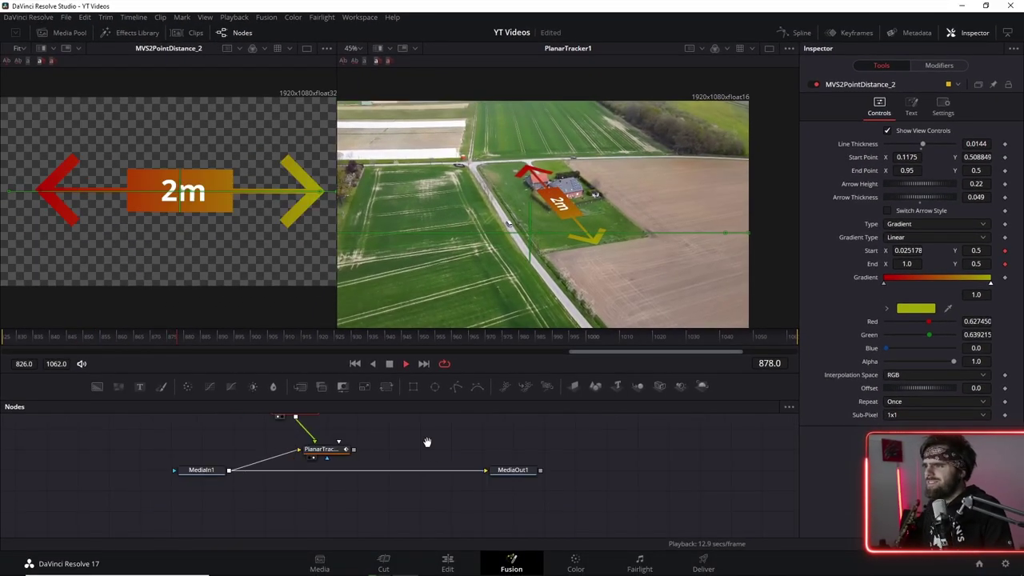
scroll(385, 460, "up", 2)
Step: Connect PlanarTracker1 to MediaOut1 and check the tracked result on the Edit page
left_click_drag(328, 473, 513, 500)
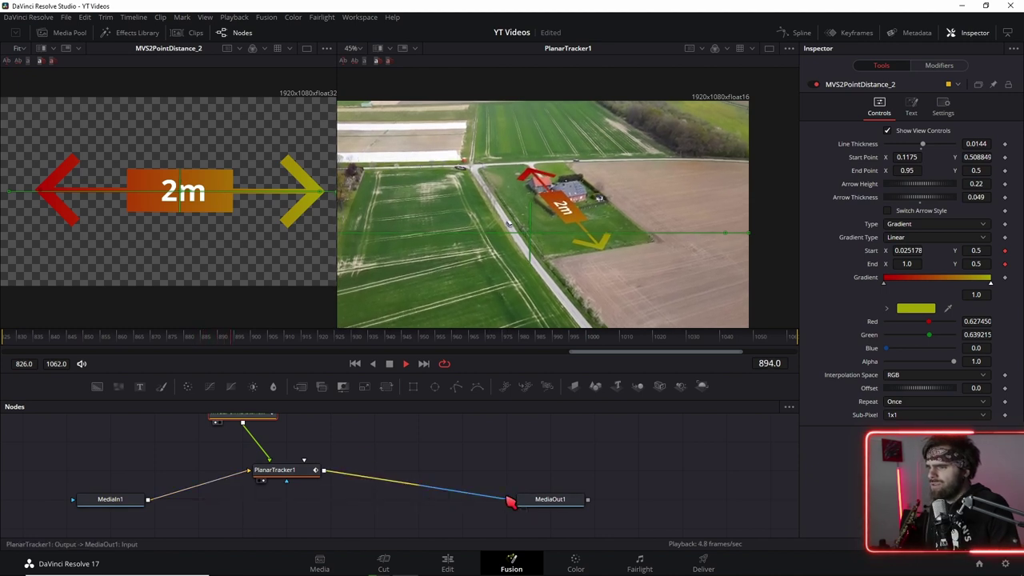
left_click(449, 564)
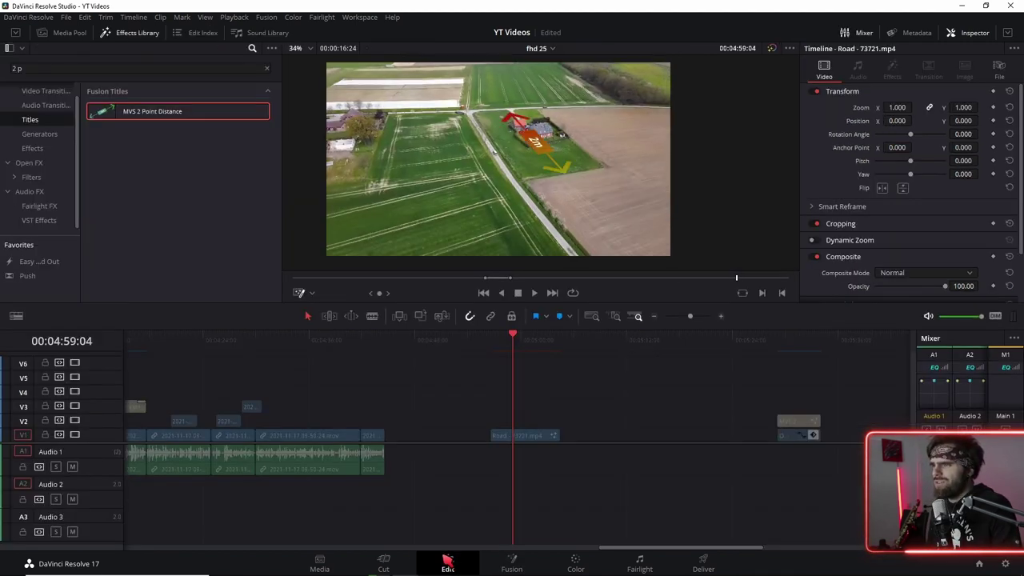
scroll(550, 427, "up", 5)
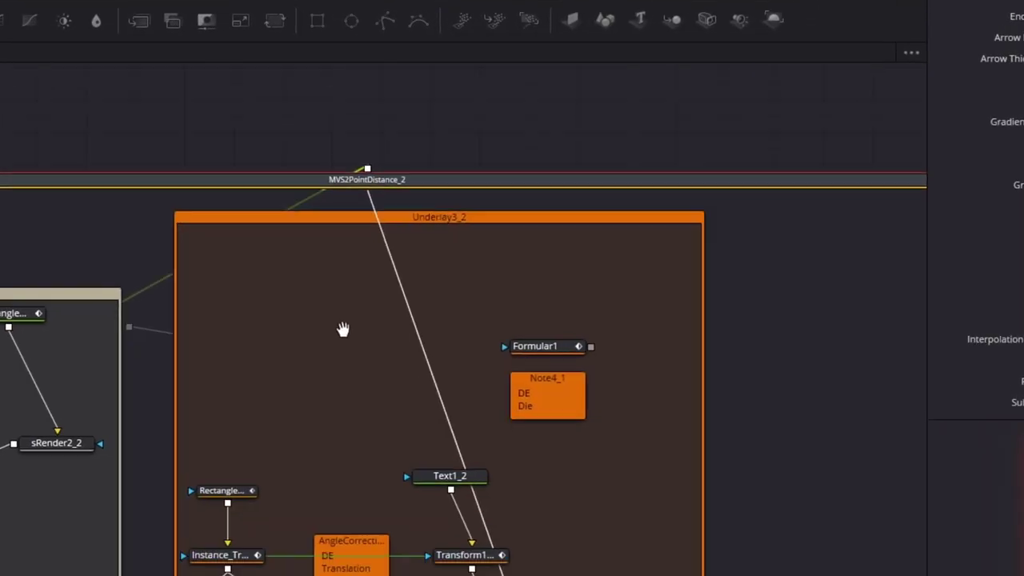
Step: Review Formular1's t1 and t2 formulas on its User tab, then return to Text1_2's 2m label
left_click(357, 456)
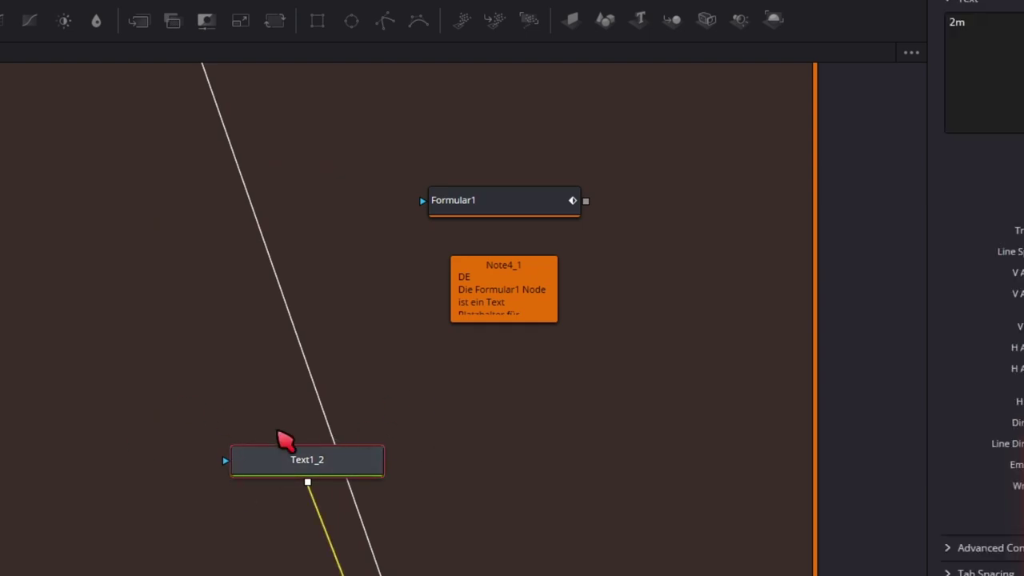
left_click(480, 212)
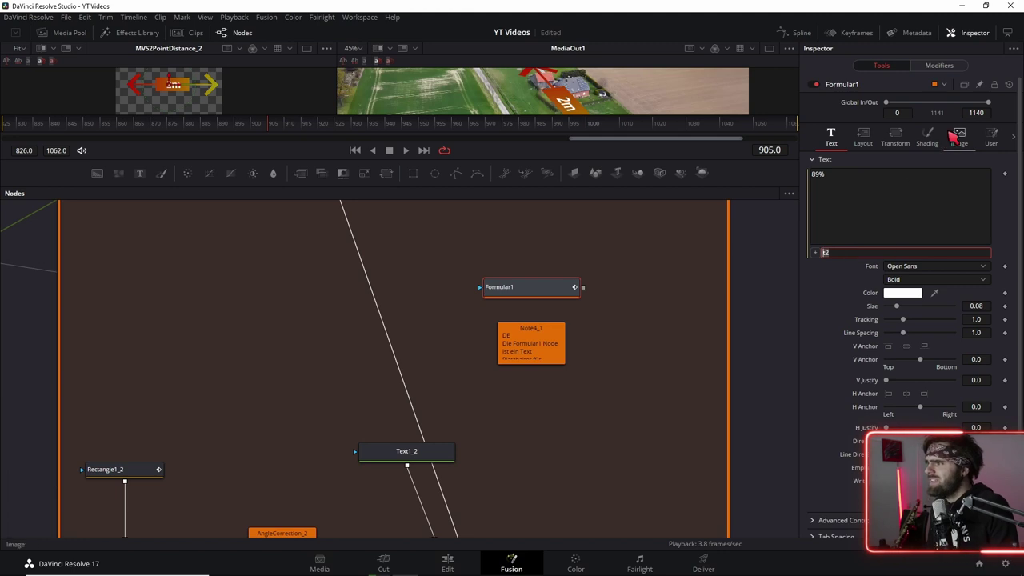
left_click(992, 141)
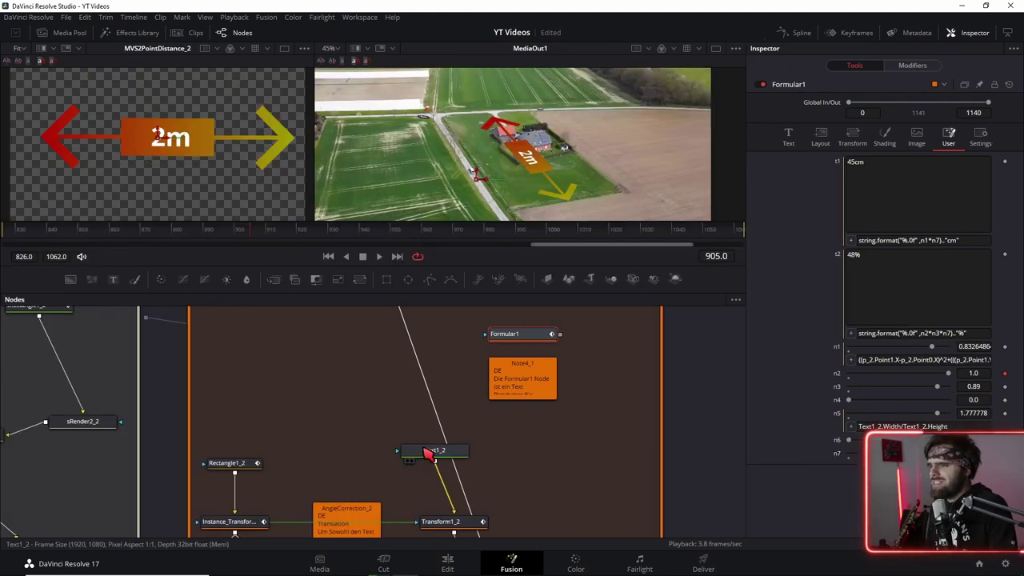
left_click(429, 454)
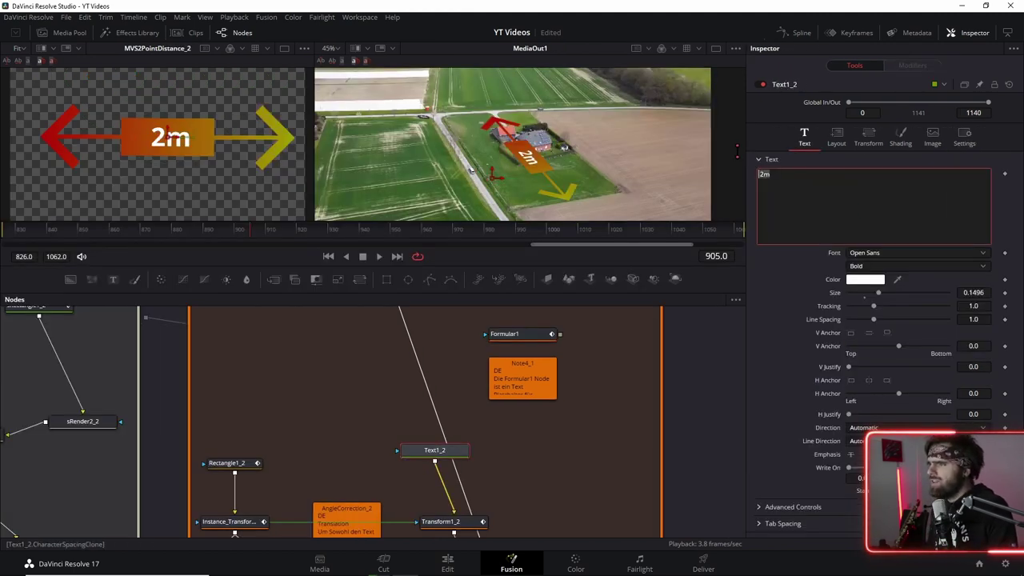
Step: Add an expression to Text1_2's Text field linking it to Formular1.StyledText
right_click(786, 208)
left_click(822, 448)
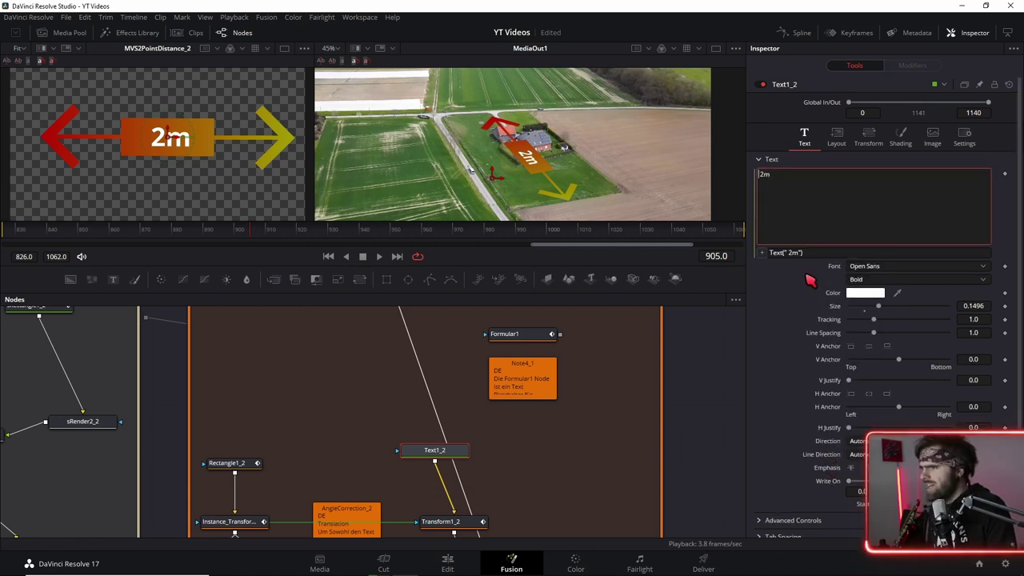
left_click(771, 252)
type("Formular1.Style")
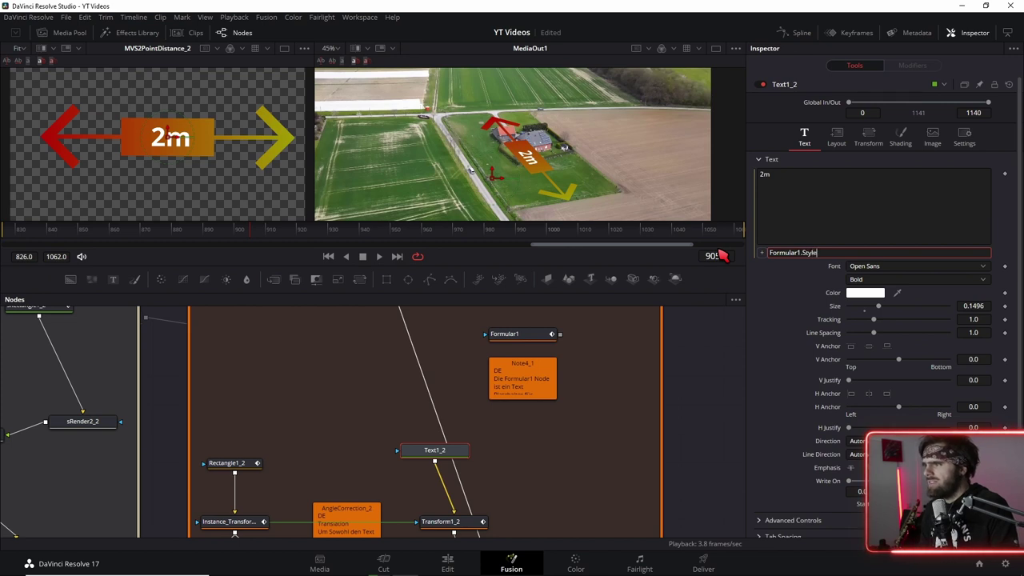
type("dText")
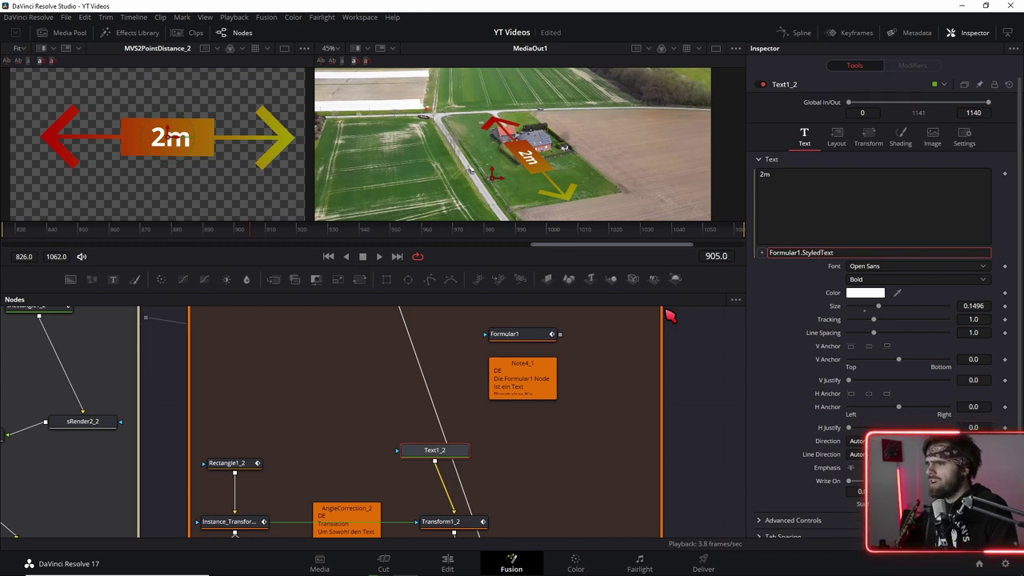
key("Return")
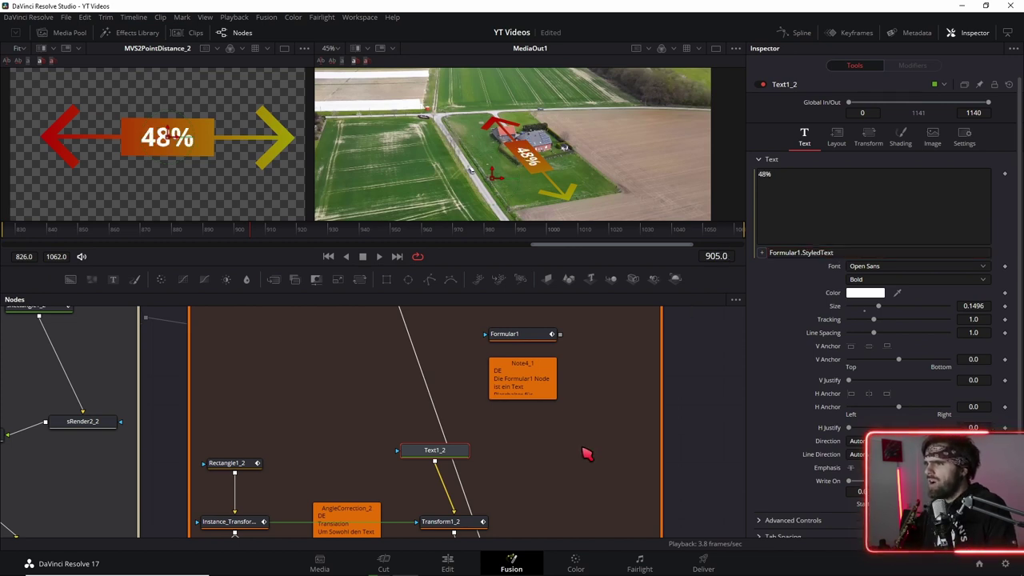
Step: Switch Formular1's text output expression from t2 to t1 so the label reads 45cm
left_click(521, 338)
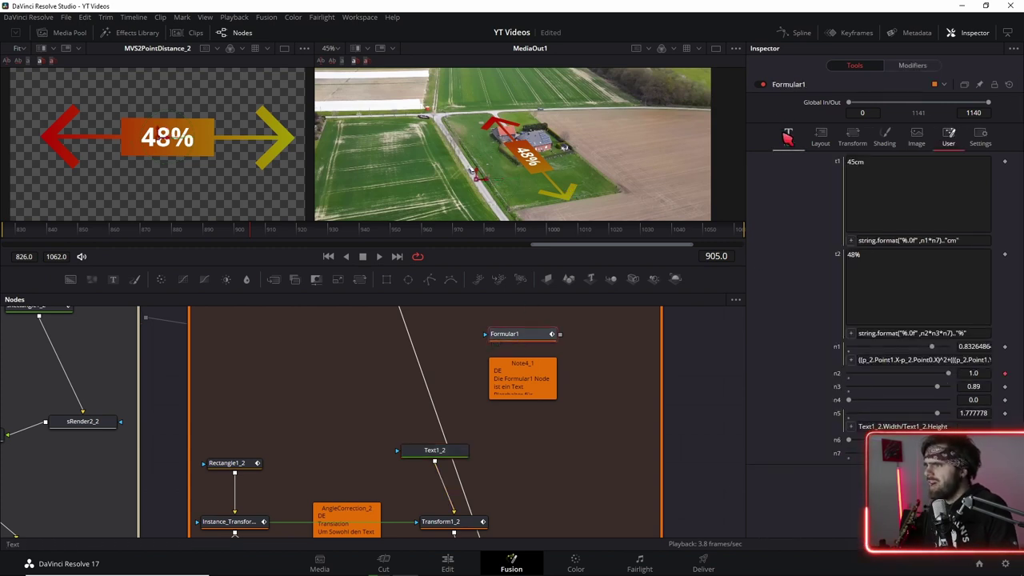
left_click(787, 137)
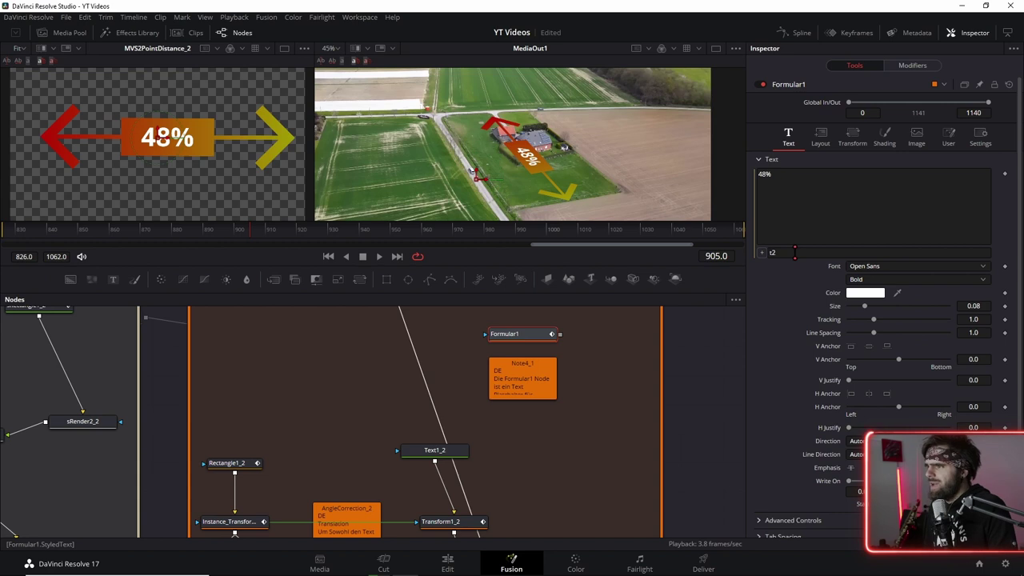
key("space")
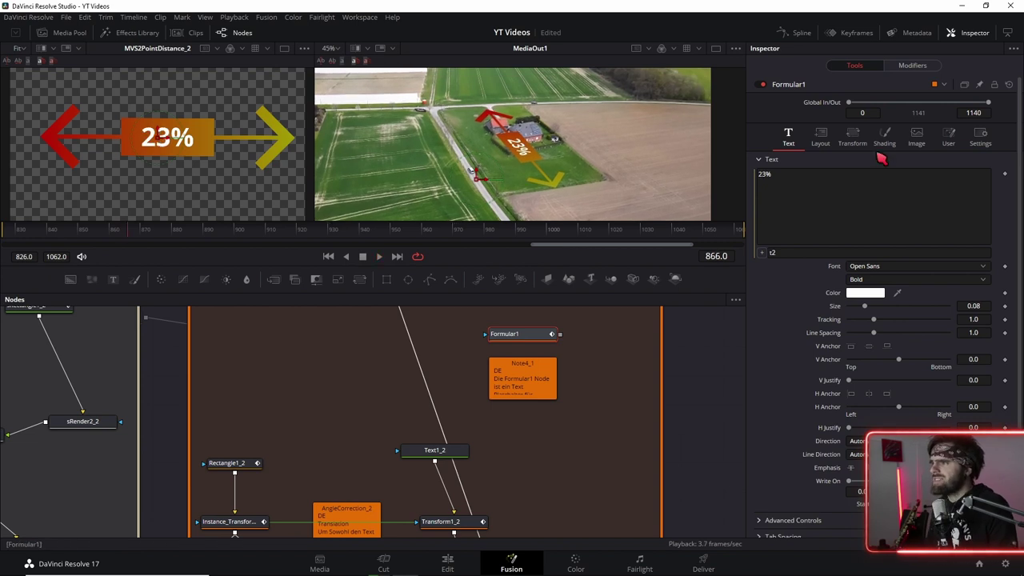
left_click(951, 136)
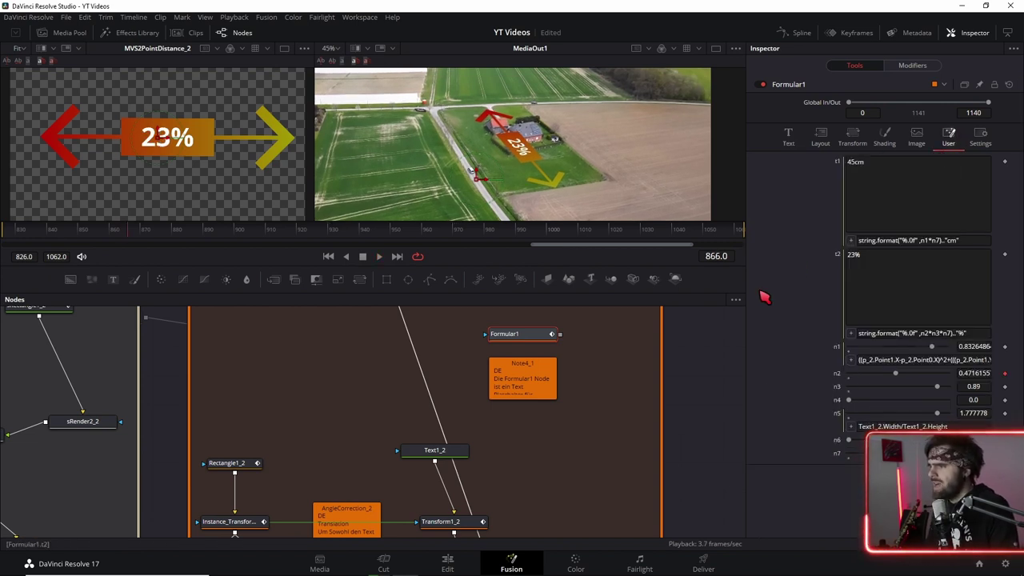
left_click(523, 376)
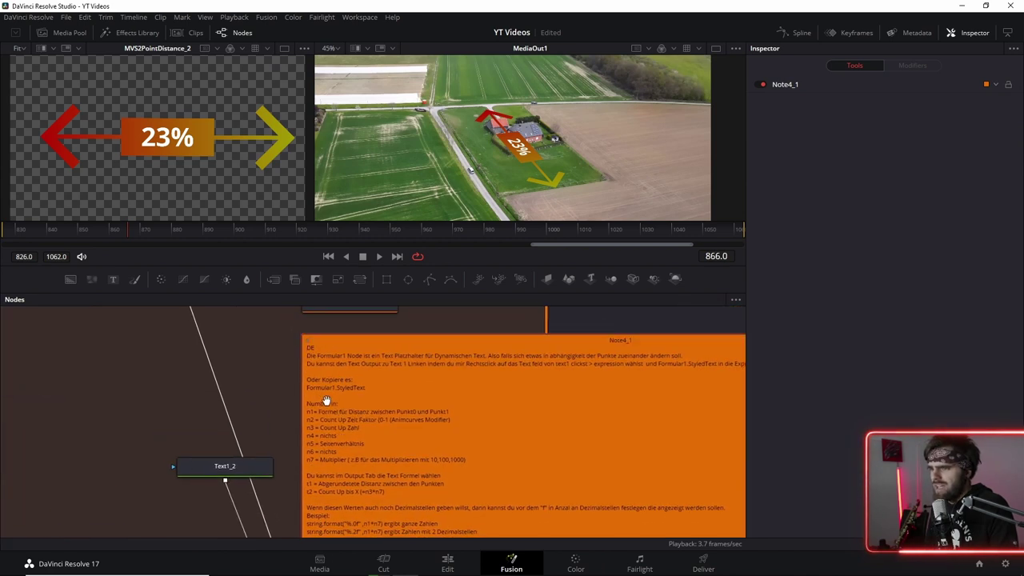
left_click(485, 407)
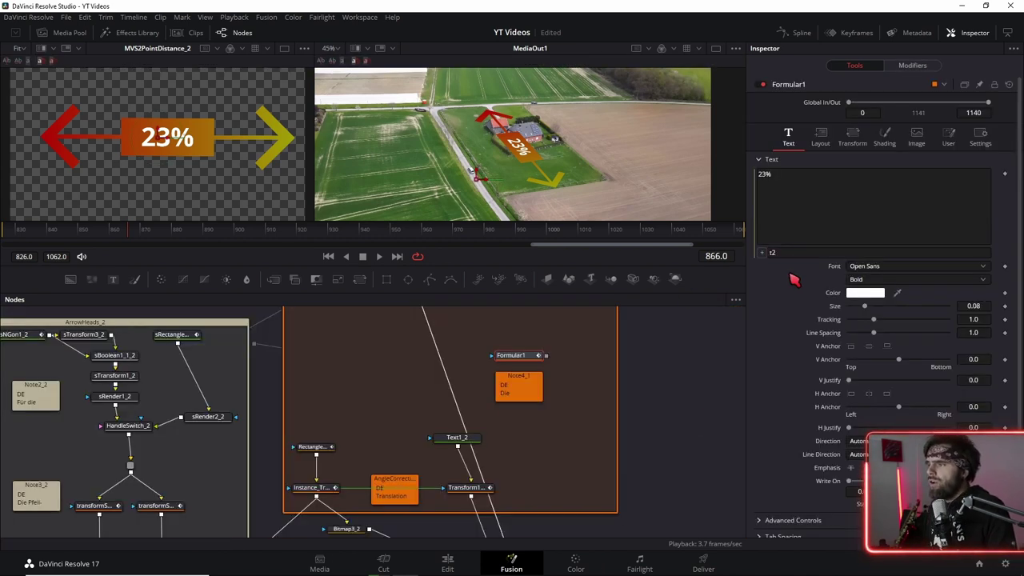
left_click(768, 252)
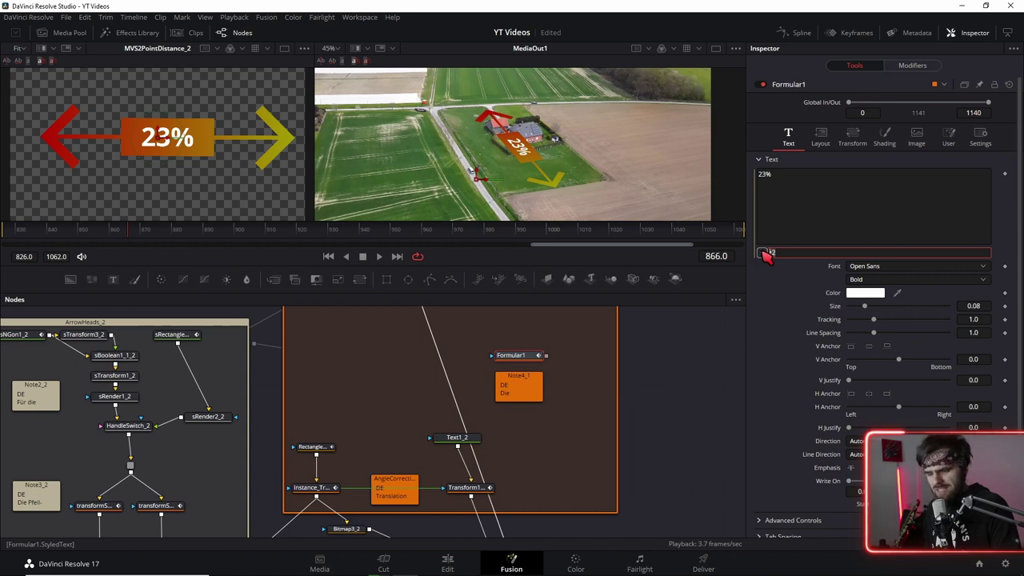
type("1")
key("Return")
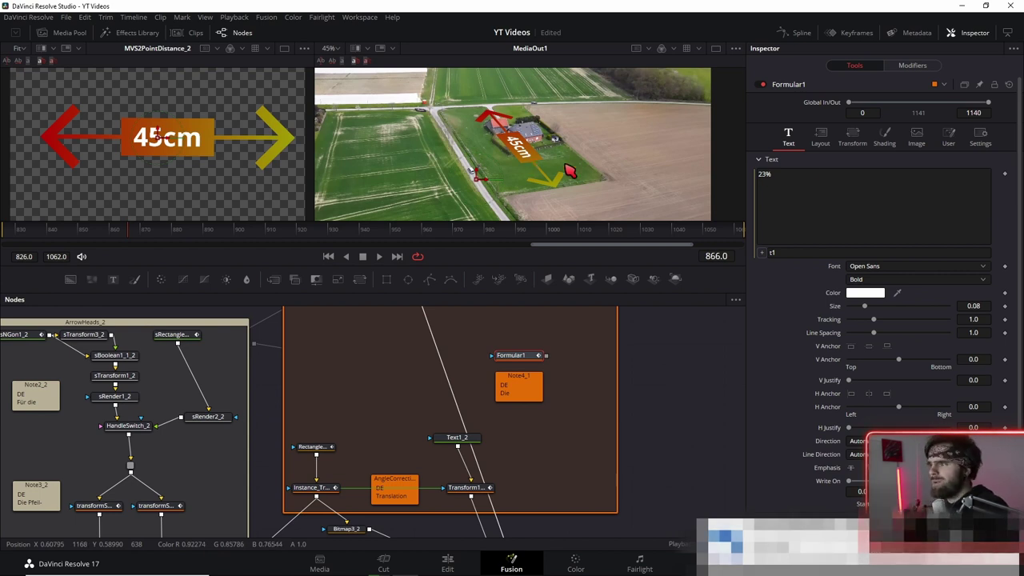
Step: With Formular1's User formulas shown, drag the arrow's Start Point until the label reads 48cm
left_click(951, 138)
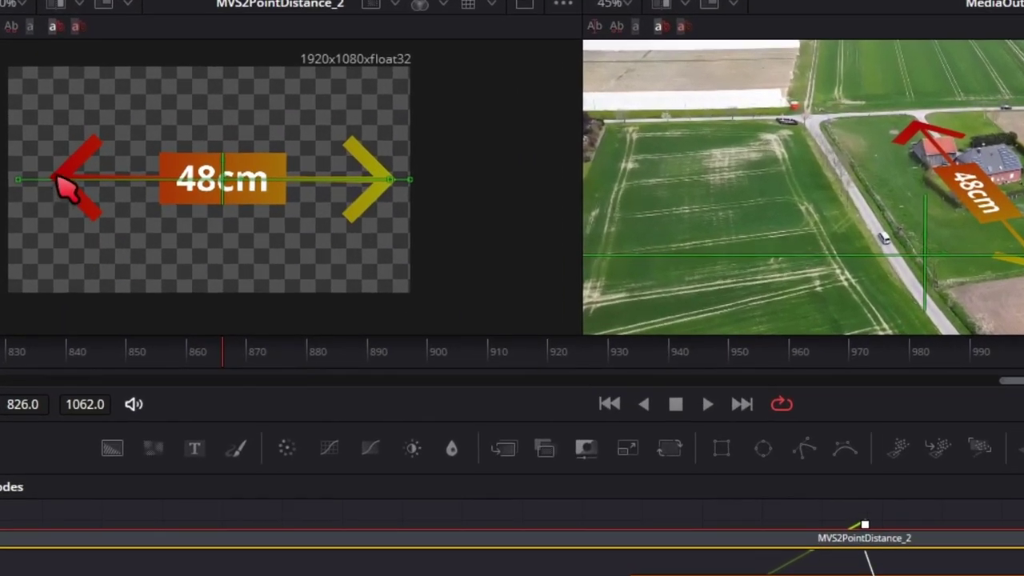
mouse_move(57, 179)
left_mouse_down()
mouse_move(44, 214)
mouse_move(125, 152)
mouse_move(68, 194)
left_mouse_up()
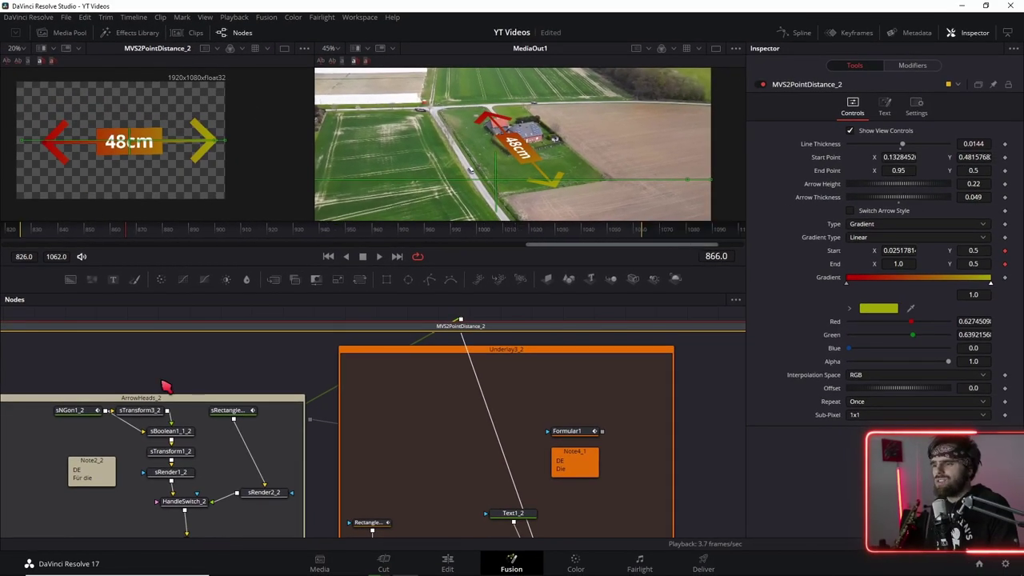
scroll(114, 360, "down", 5)
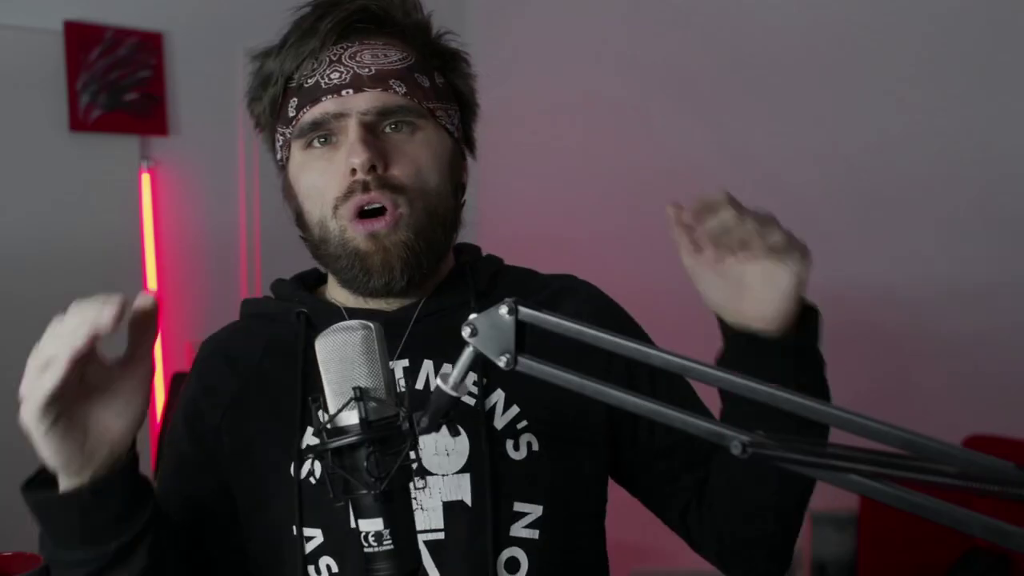